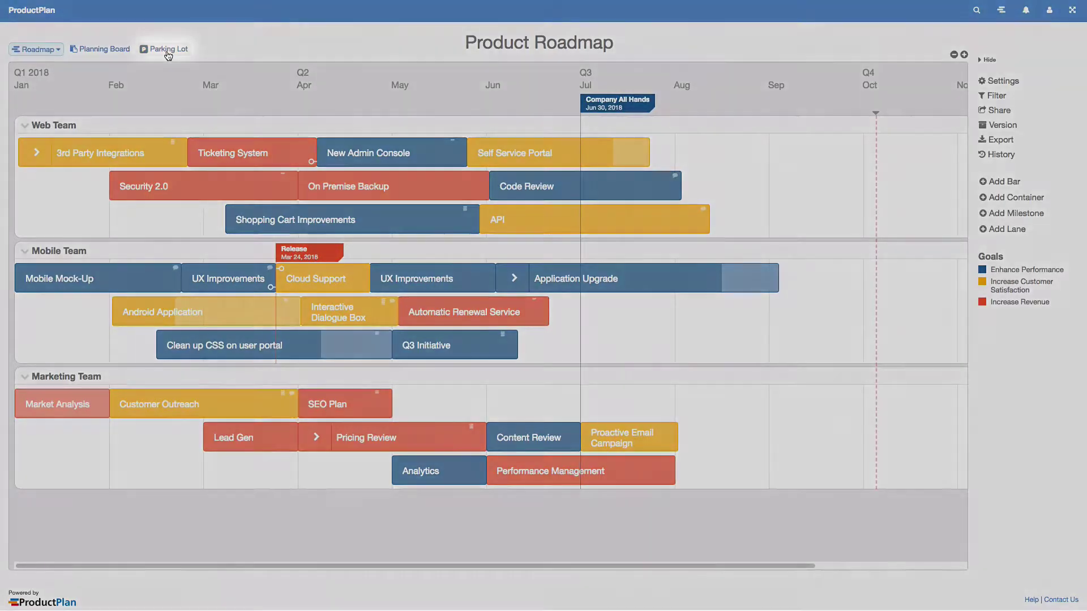
Add a 'New Idea' item to the Parking Lot and bring up its import window.
left_click(167, 51)
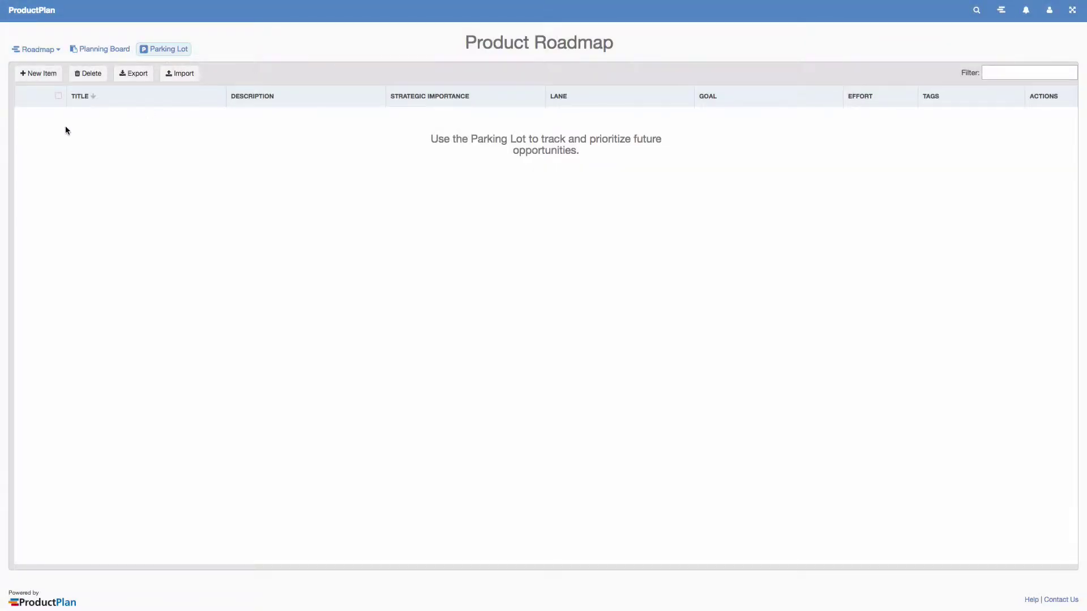
left_click(40, 74)
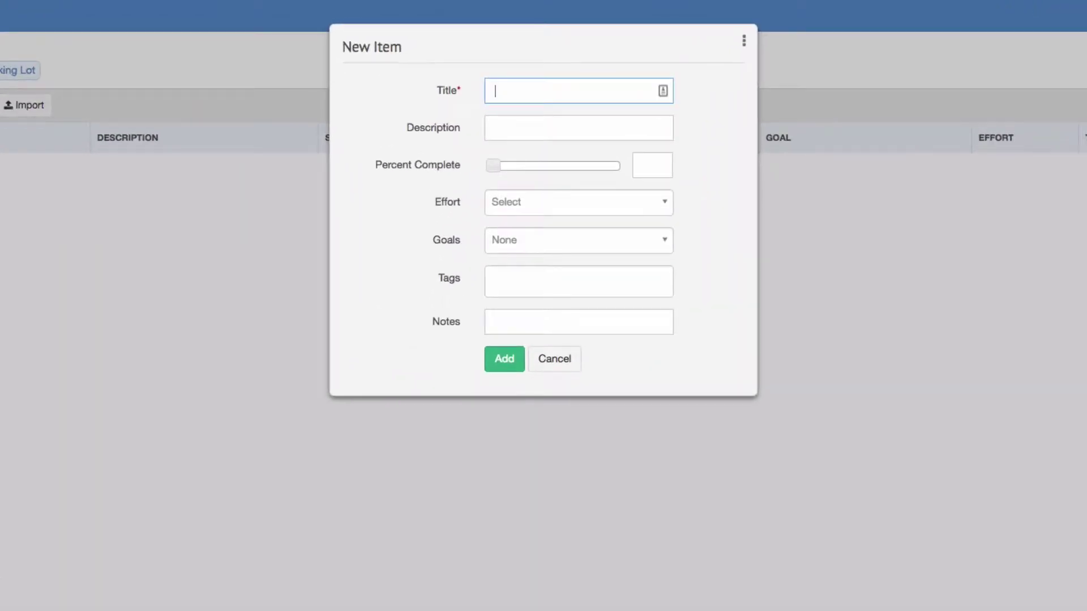
type("New Idea")
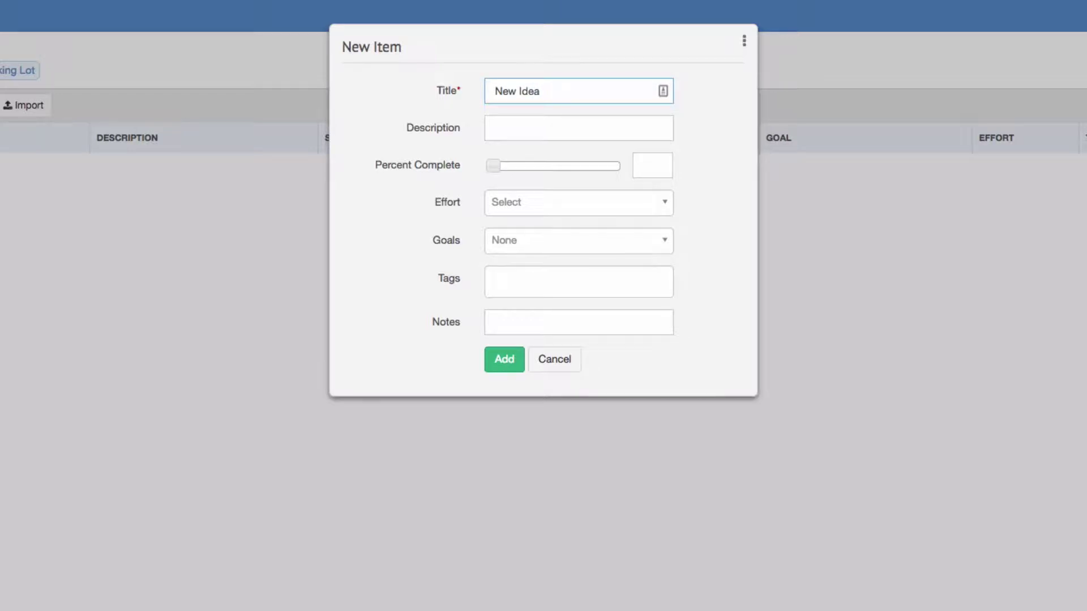
left_click(505, 359)
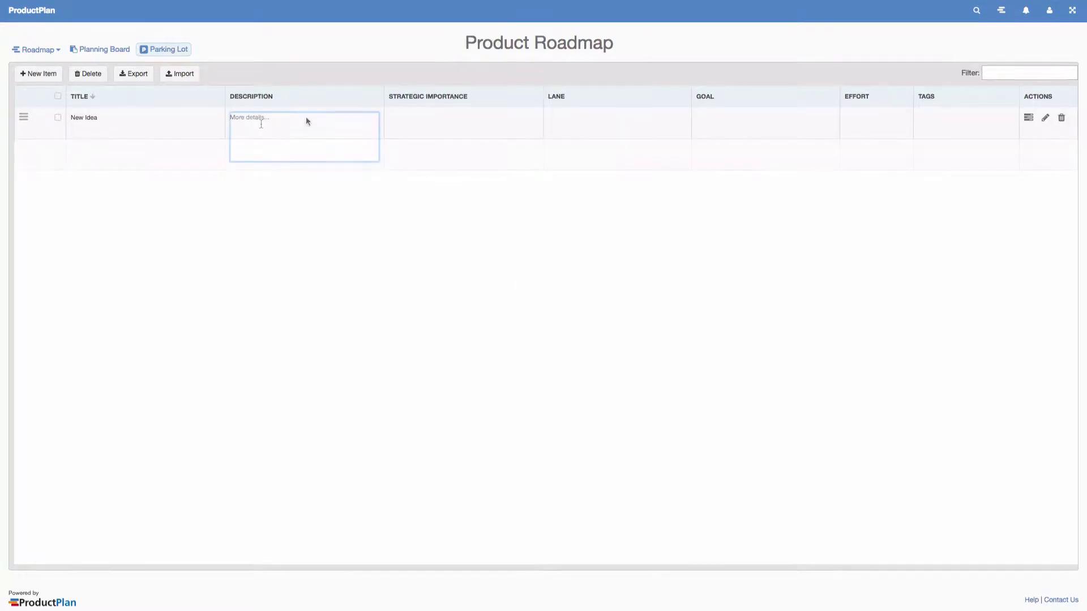
left_click(180, 76)
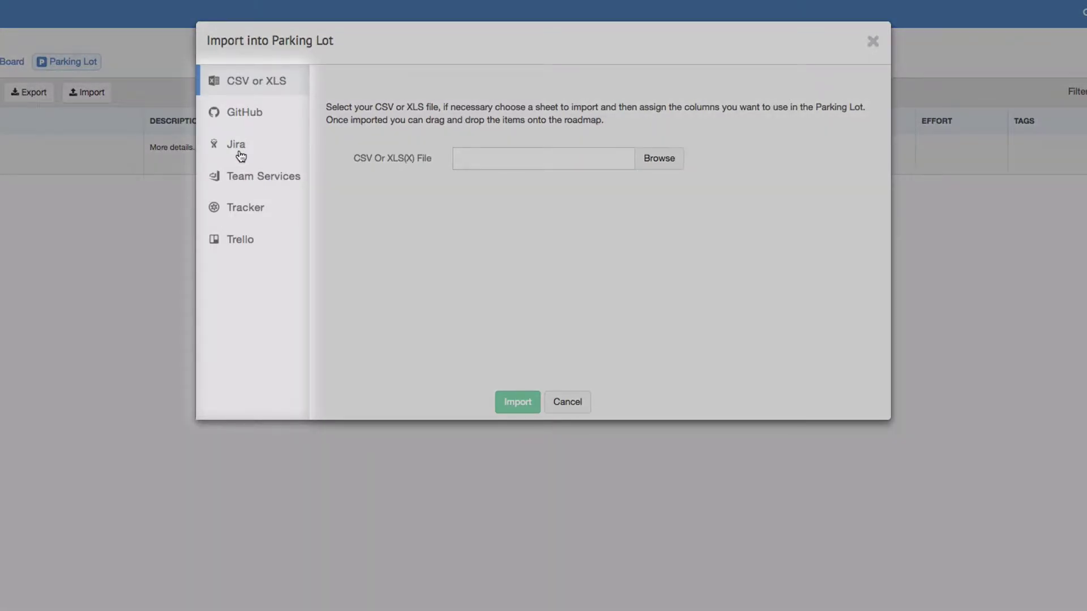
Import all eight Jira epics, including UTC Epic, Cloud Support and Self Service Portal.
left_click(241, 157)
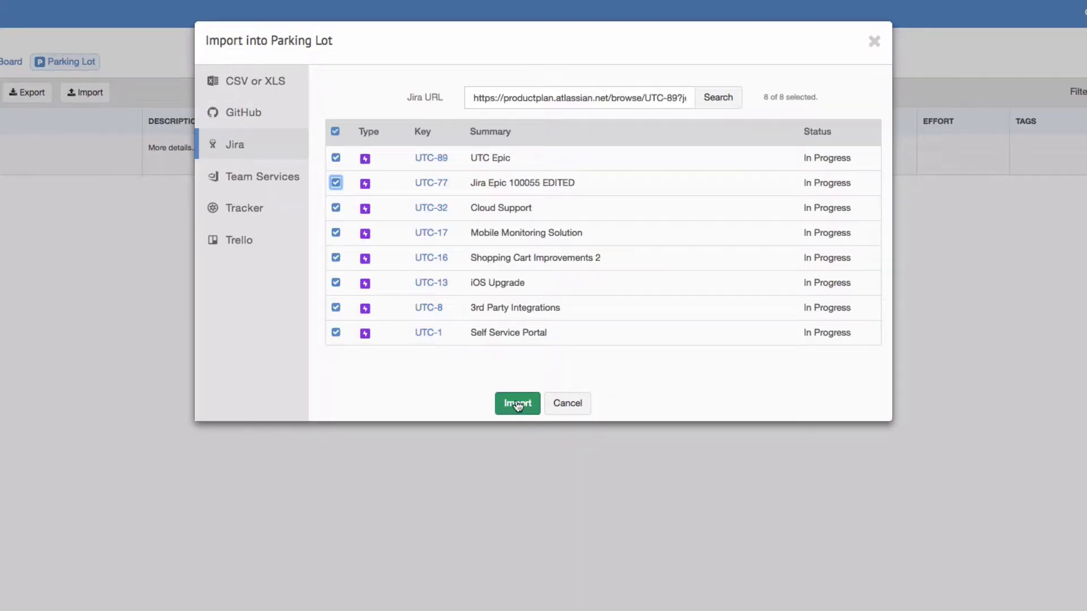
left_click(518, 405)
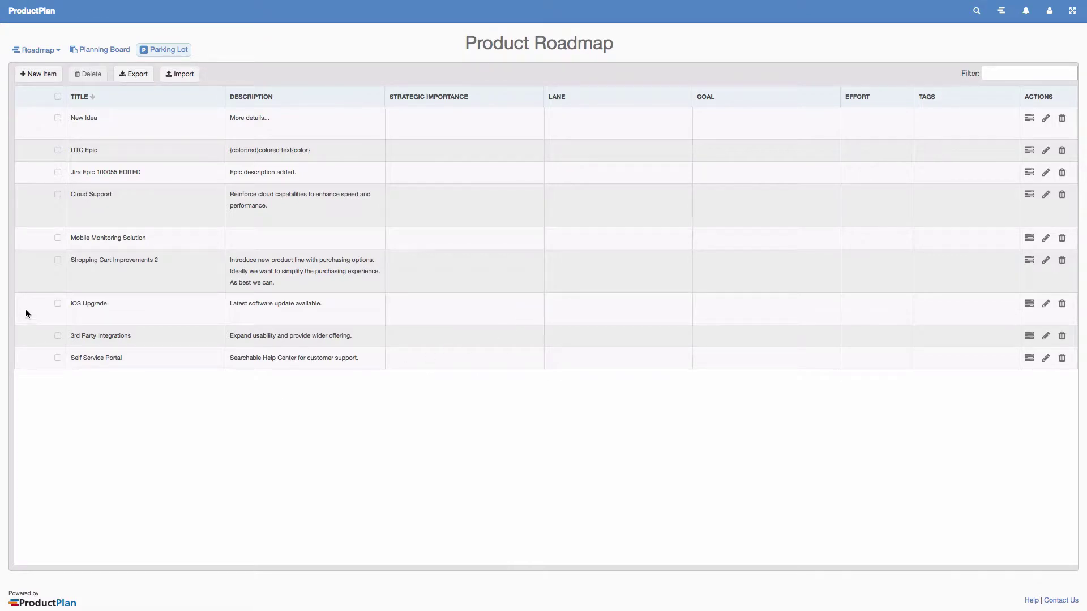
Drag iOS Upgrade to the top of the list and set its strategic importance to 'More details...'.
left_click_drag(24, 302, 18, 202)
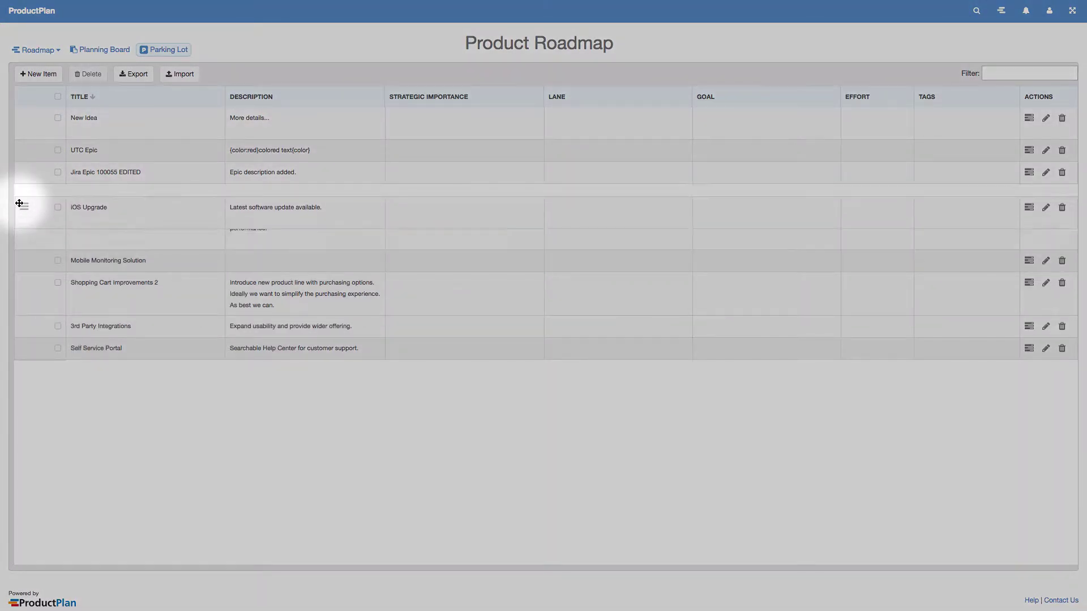
left_click_drag(19, 204, 29, 93)
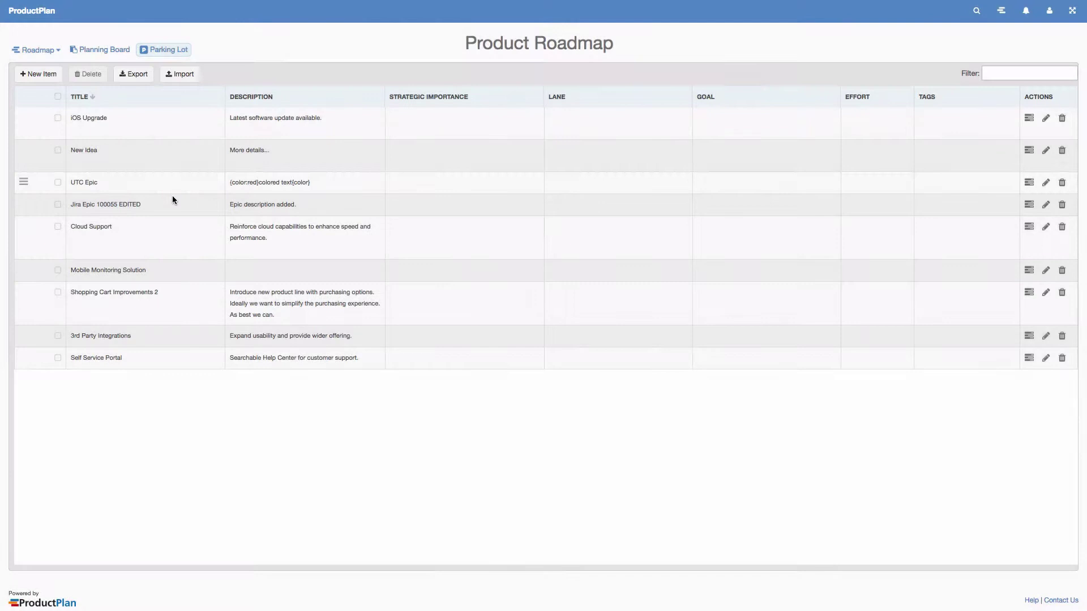
left_click(399, 111)
type("More")
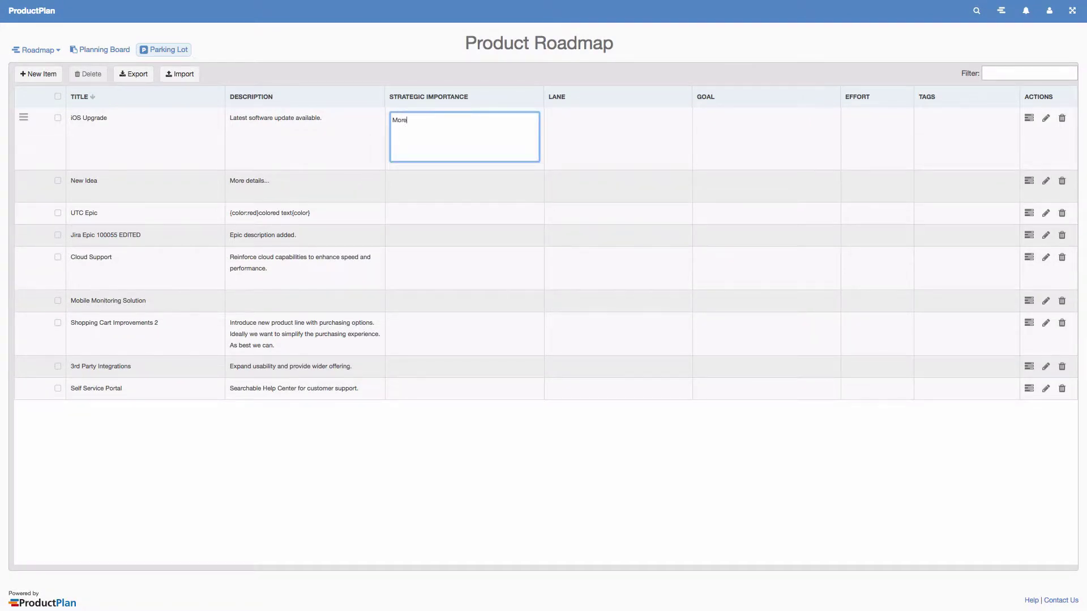
type(" details...")
left_click(469, 75)
Drop iOS Upgrade onto the roadmap's Web Team lane, then move it back to the Parking Lot.
mouse_move(1030, 117)
left_mouse_down()
mouse_move(841, 198)
mouse_move(769, 182)
left_mouse_up()
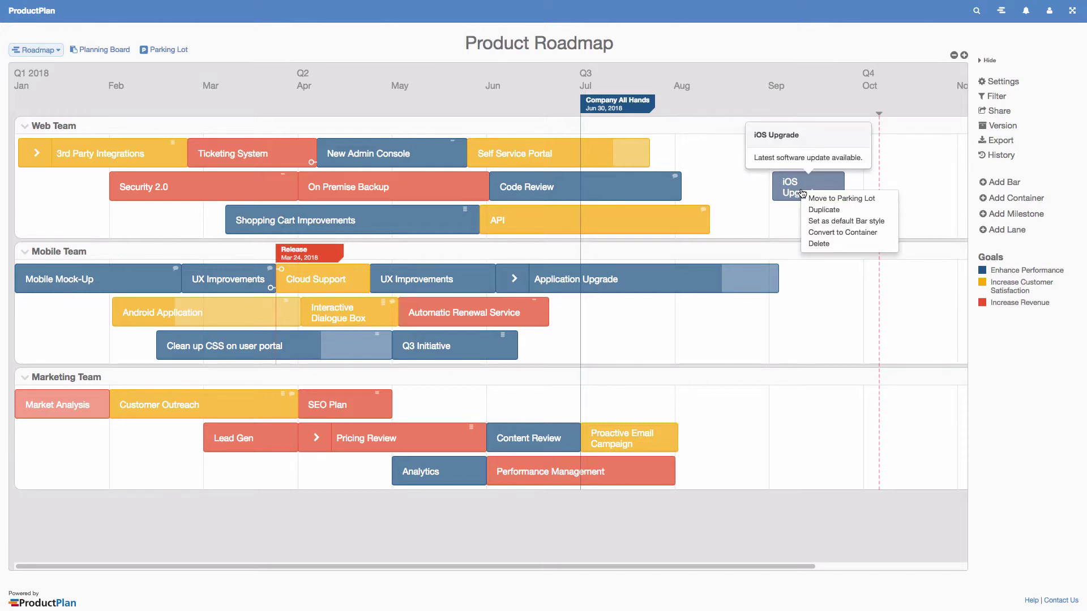
left_click(841, 198)
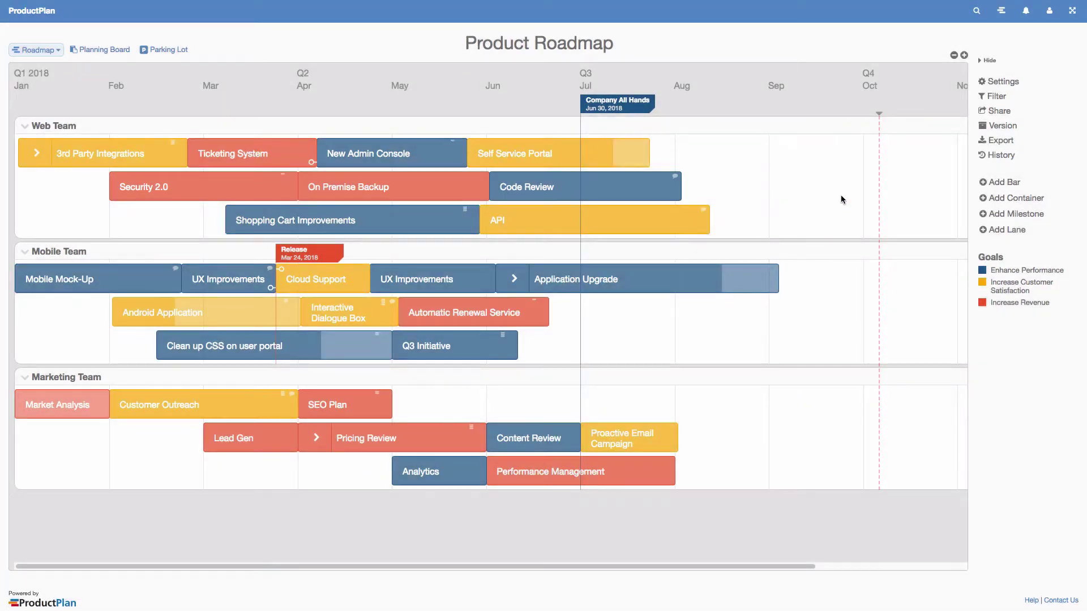
View the Parking Lot list with iOS Upgrade at the bottom under the Web Team lane.
left_click(170, 52)
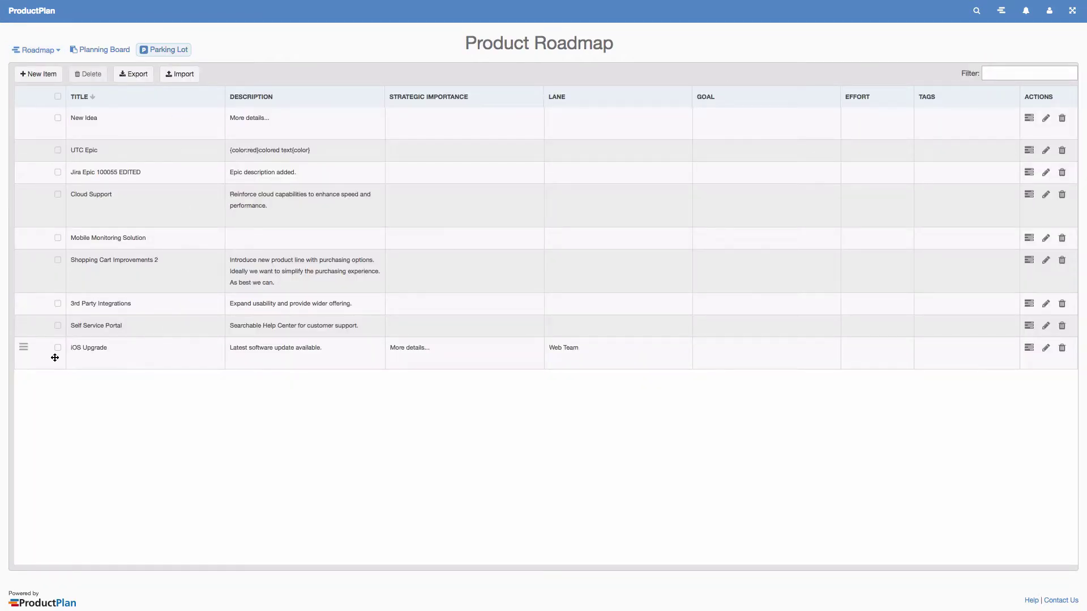